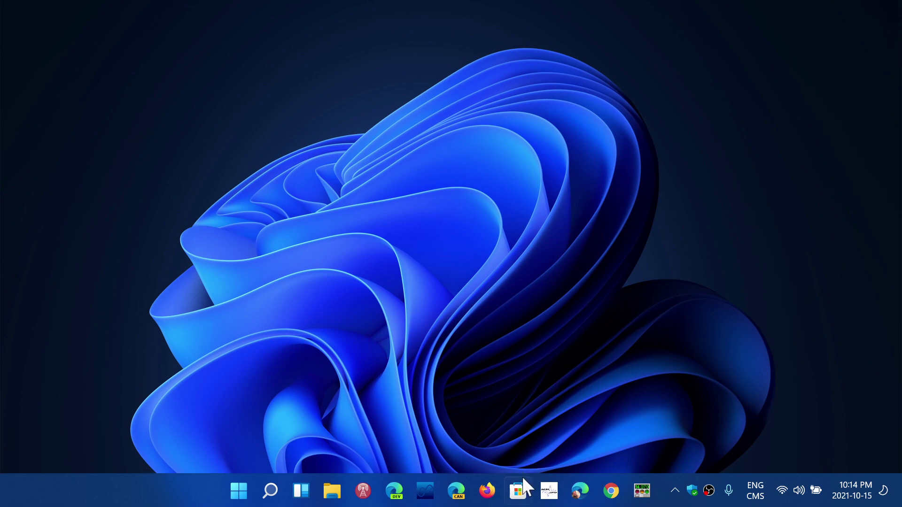
Open Microsoft Store and retry the page twice; the 0x80131500 load error remains
click(519, 493)
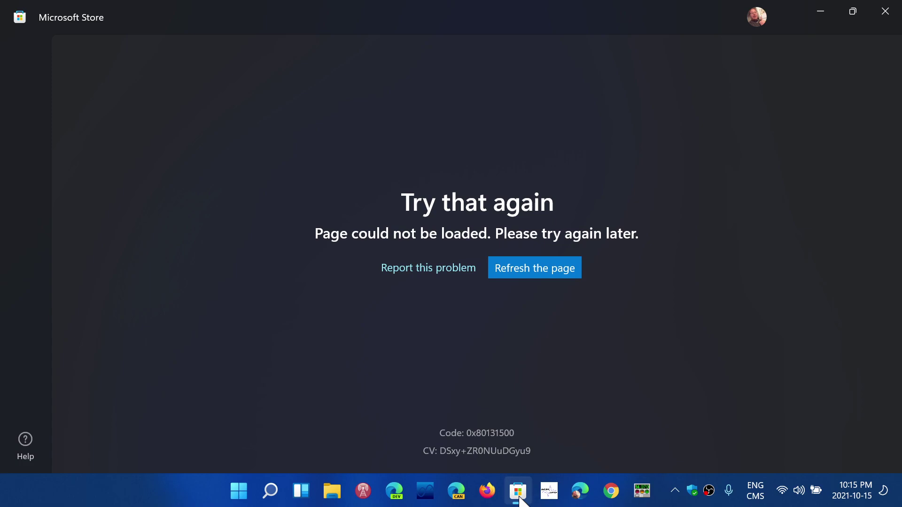
click(519, 497)
click(536, 274)
click(536, 272)
Search for and launch the Xbox app, then collapse its game library sidebar
click(271, 492)
text(xbo)
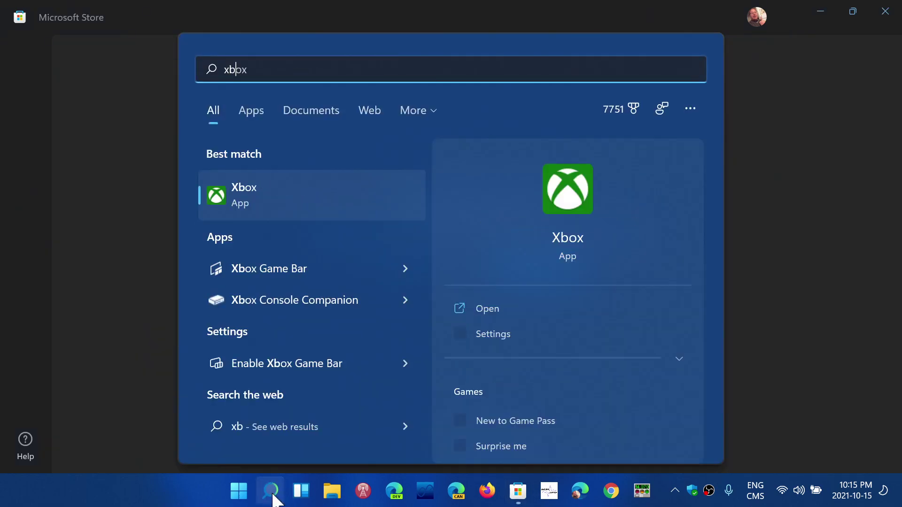
text(x)
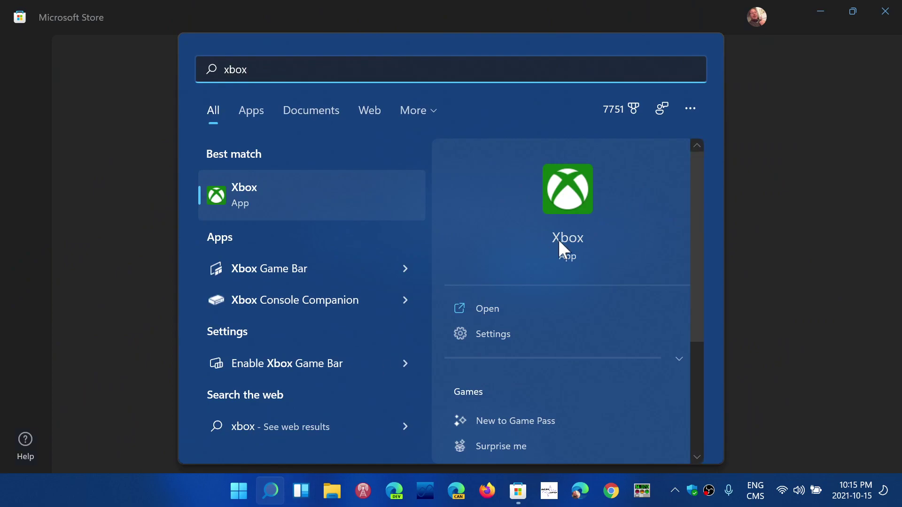
click(558, 239)
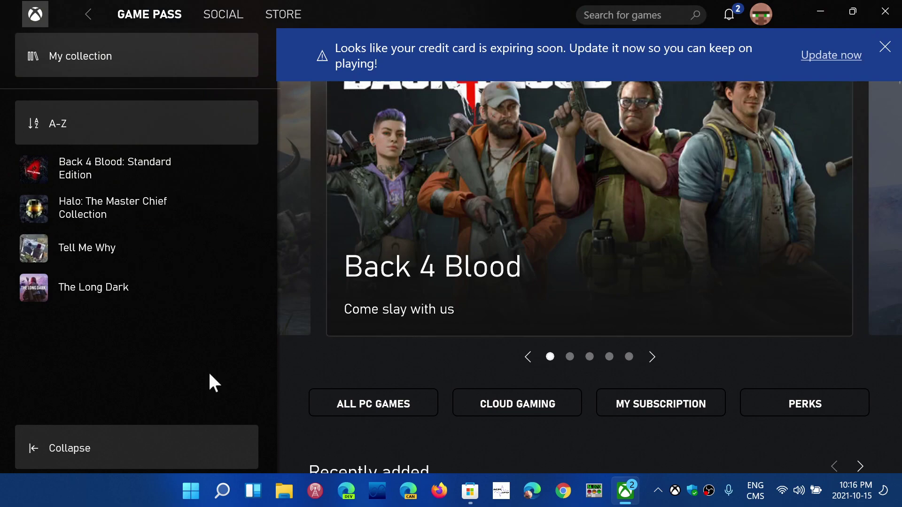
click(156, 441)
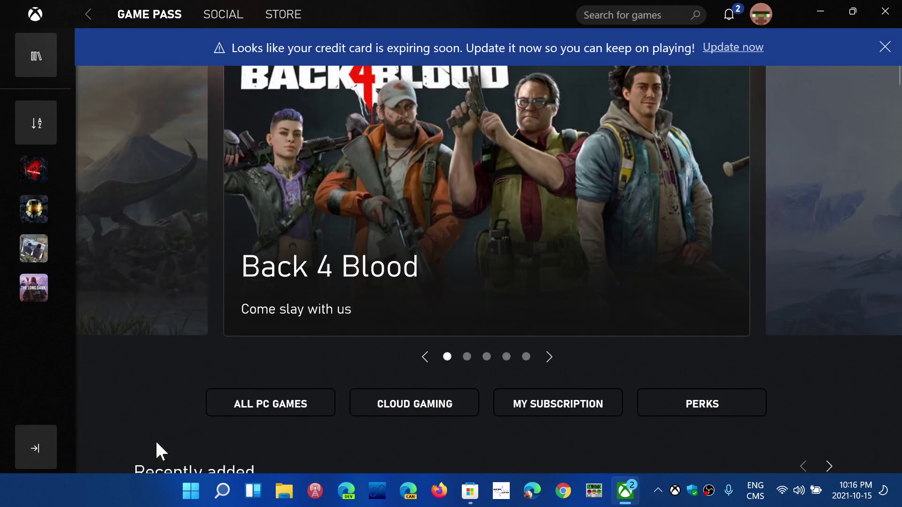
Close the Xbox app and reload the Store page, still getting error 0x80131500
click(882, 15)
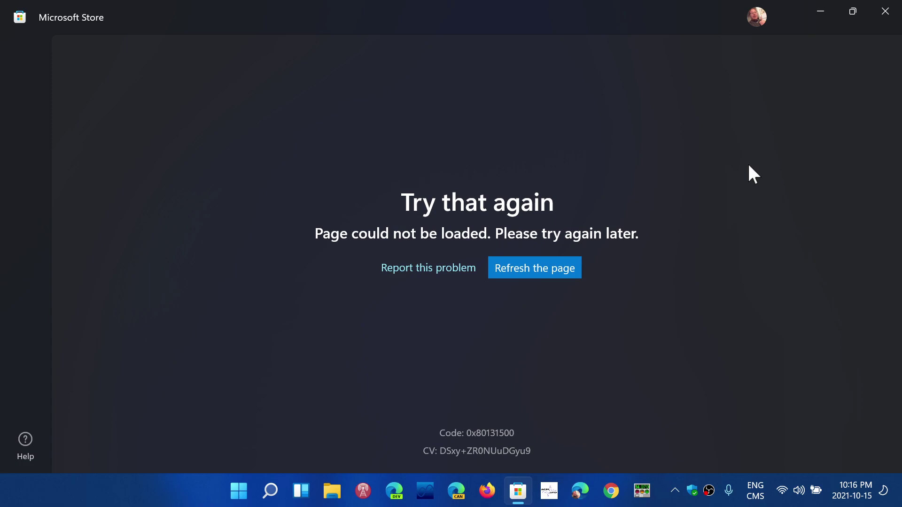
click(539, 272)
Close the Microsoft Store window, leaving the bare Windows 11 desktop
click(886, 12)
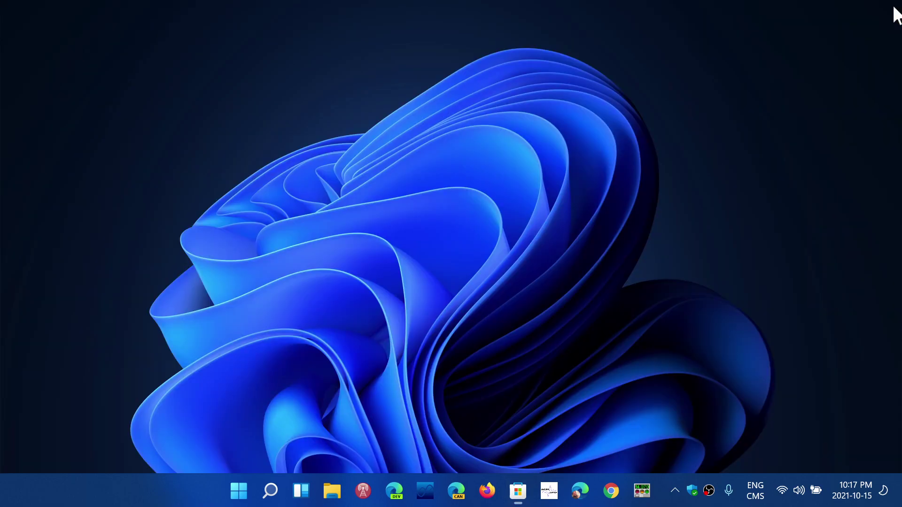